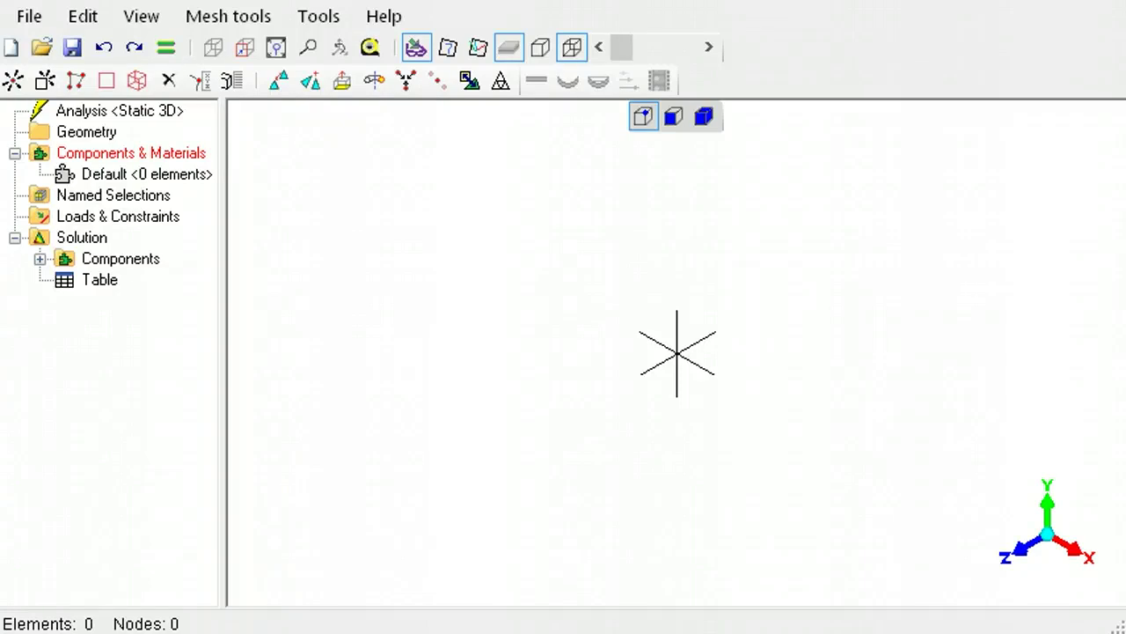
Change the model's analysis type from Static 3D to Static 2D
right_click(141, 113)
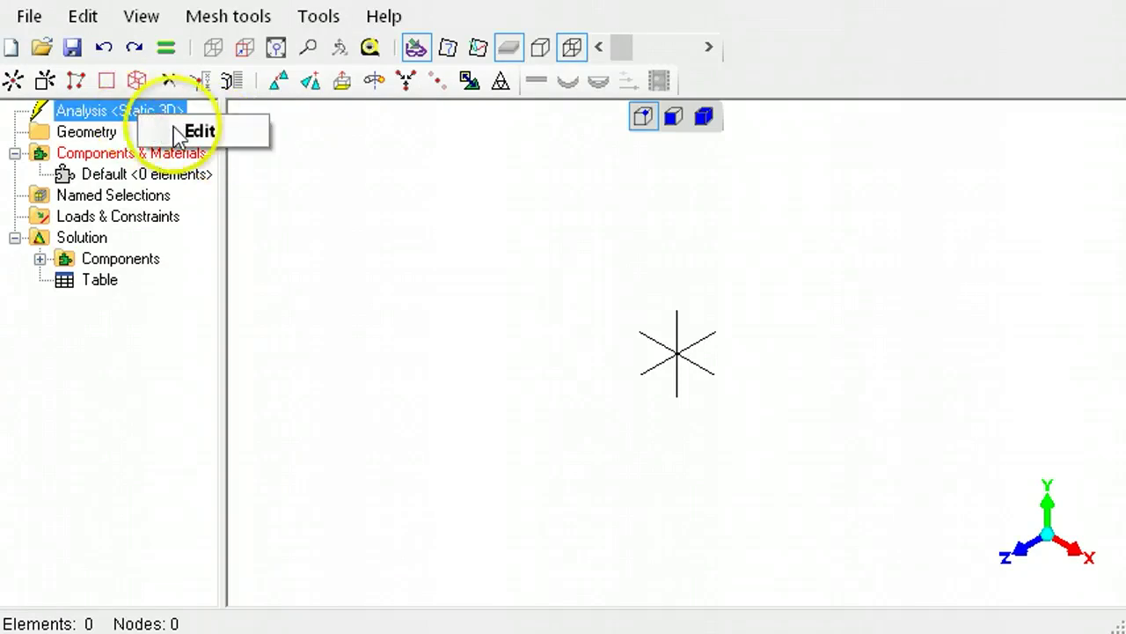
click(201, 132)
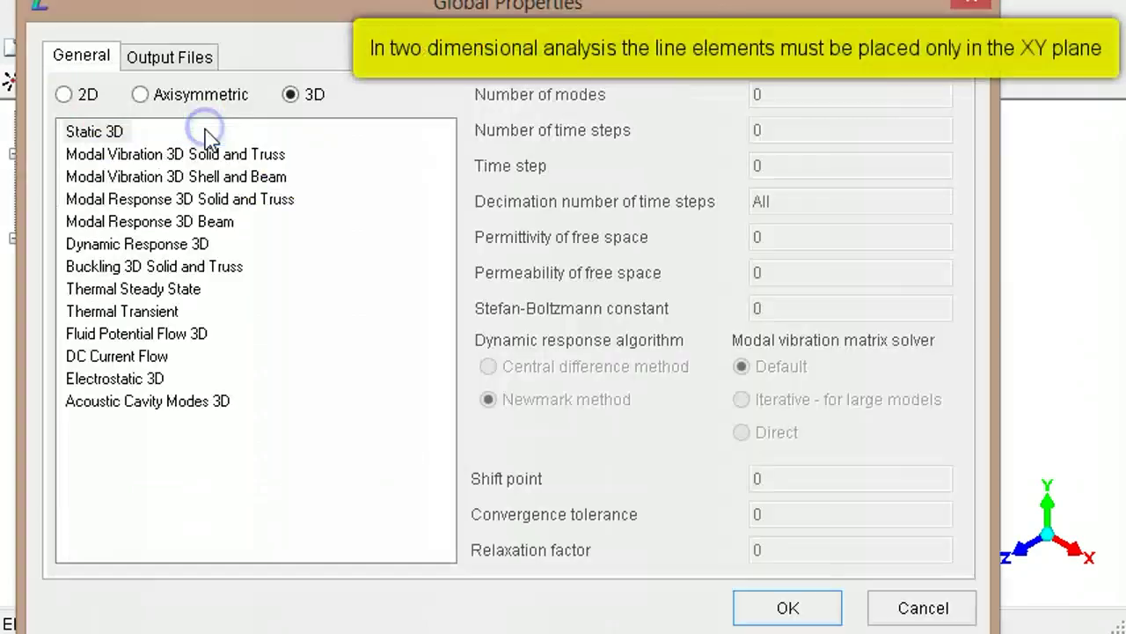
click(64, 95)
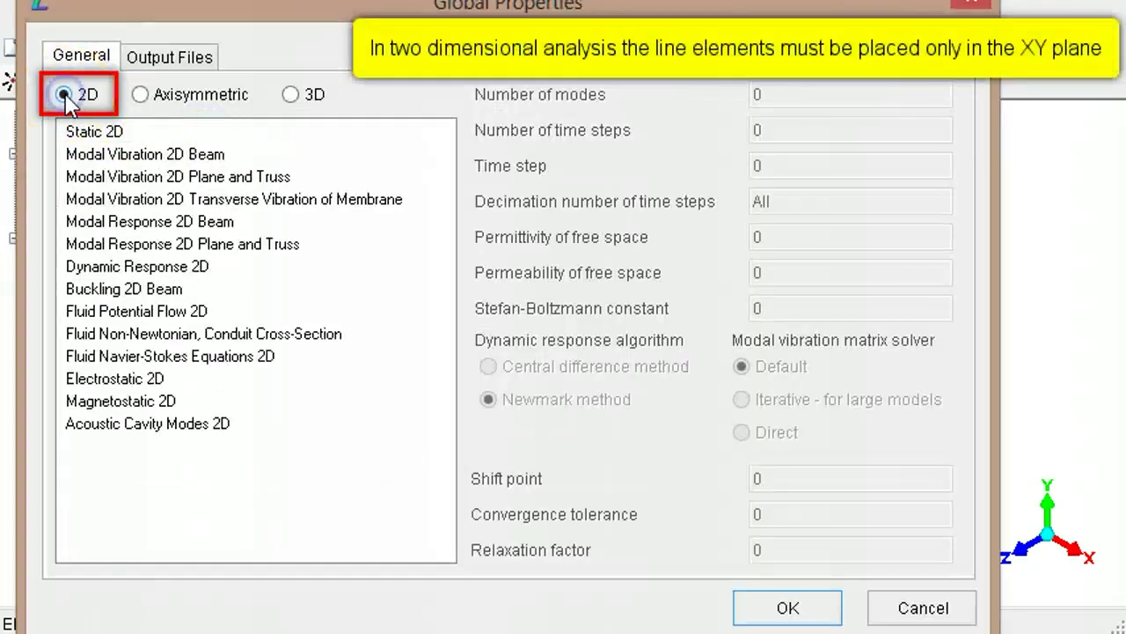
click(98, 134)
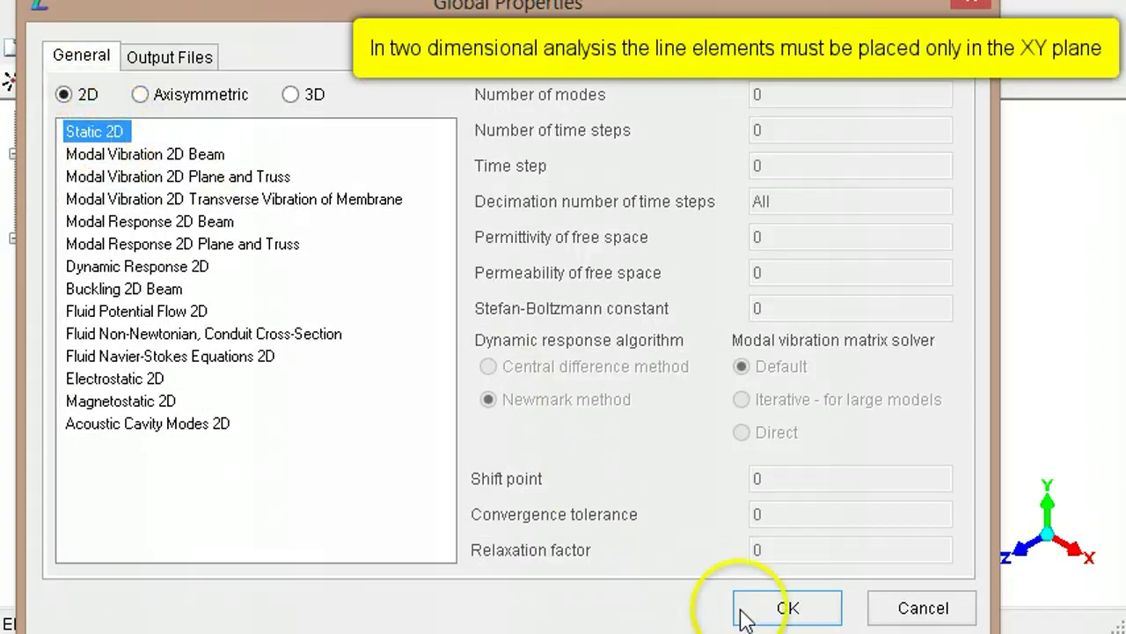
click(770, 607)
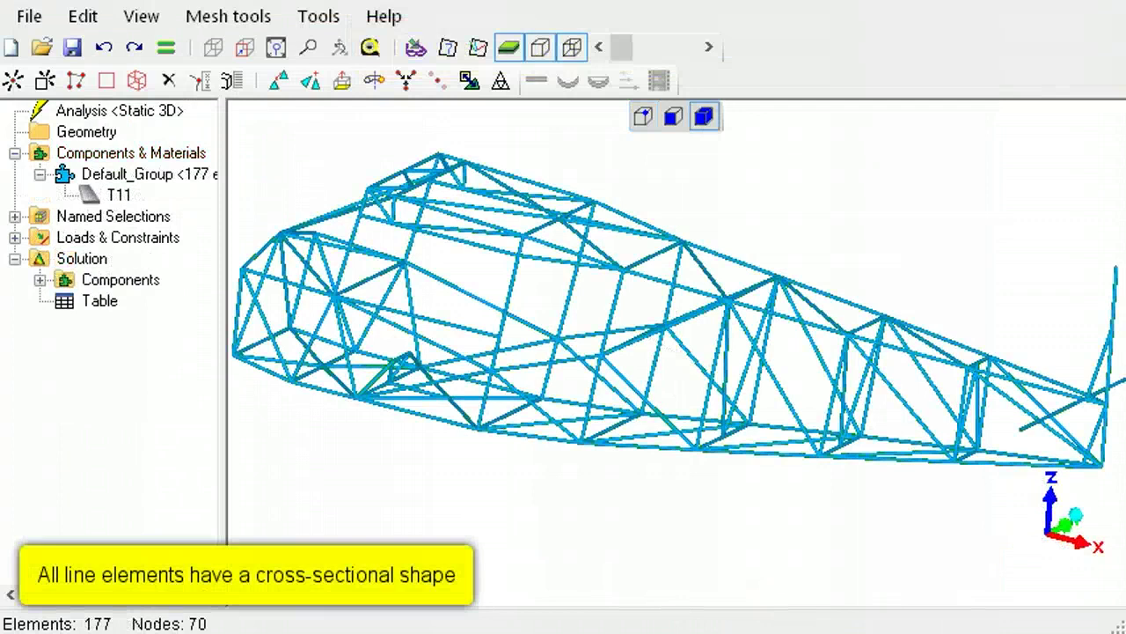
right_click(119, 195)
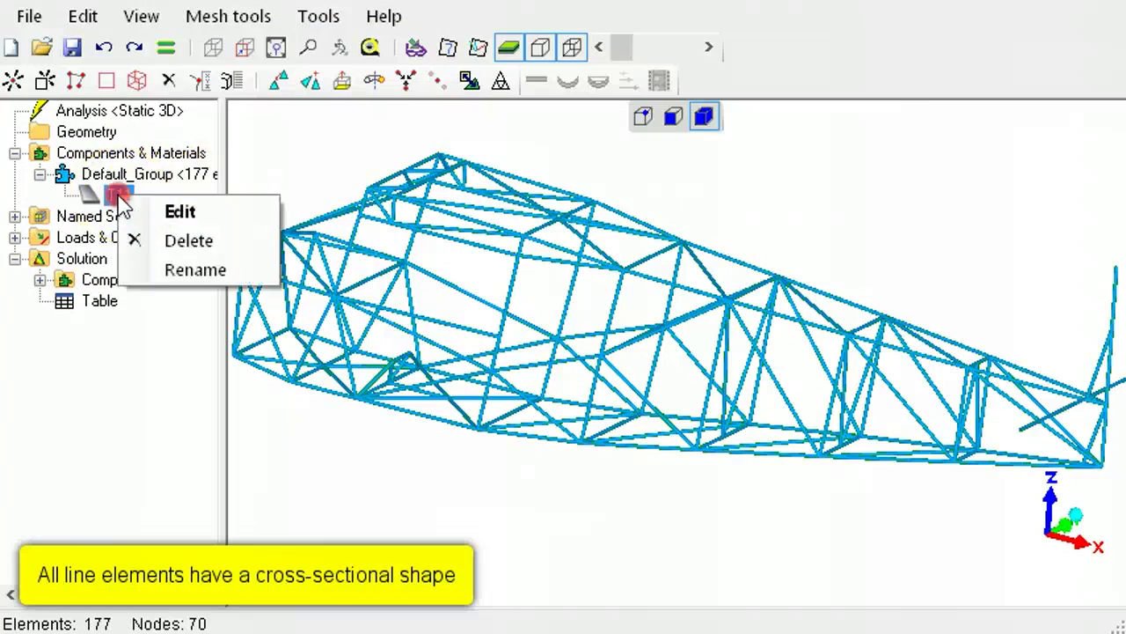
click(179, 215)
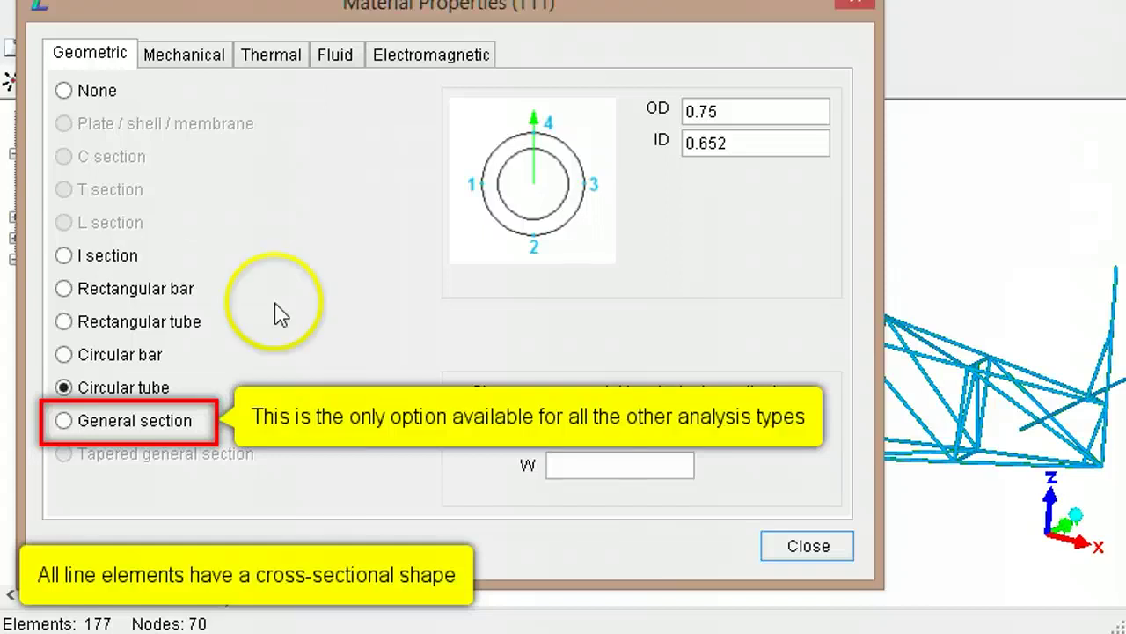
Close the material dialog and select the four front crossbeam elements 11-13 and 36
click(809, 547)
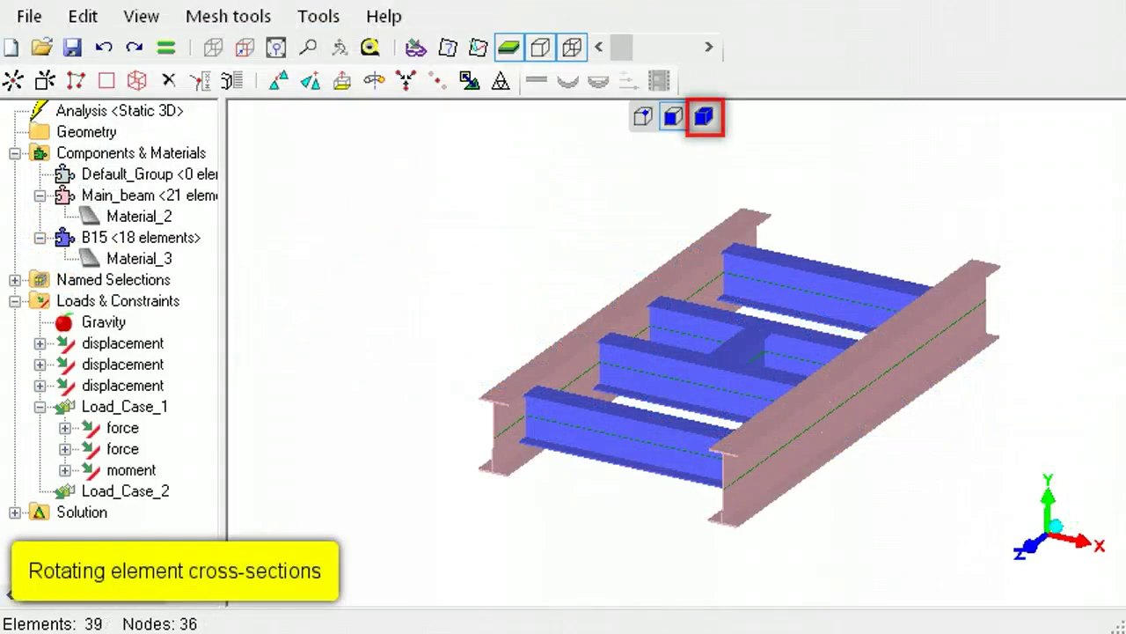
click(708, 125)
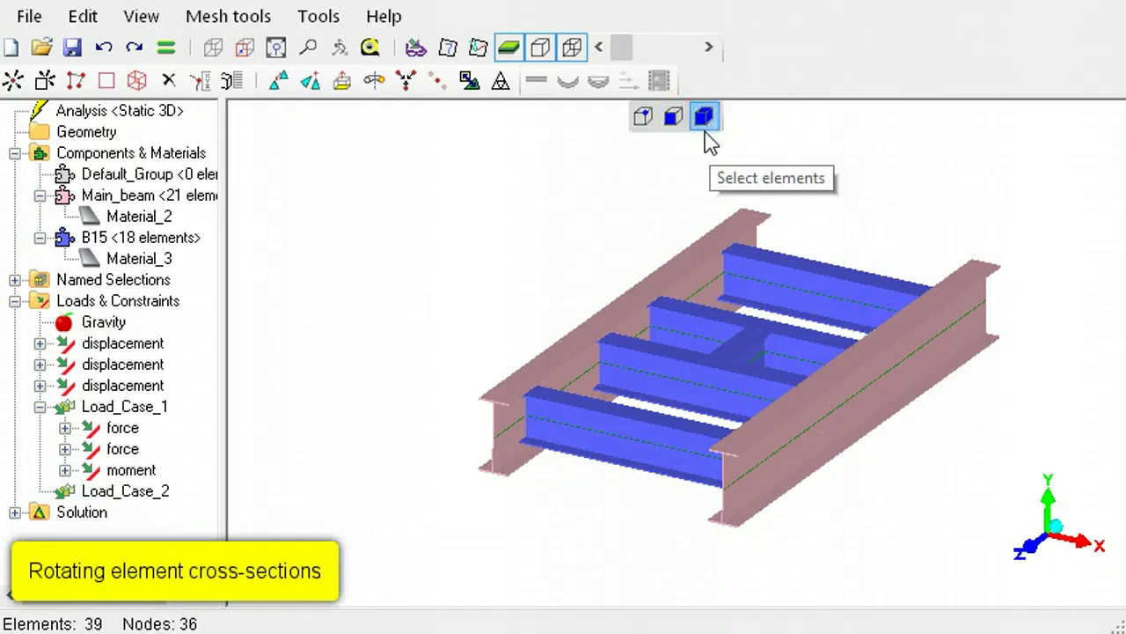
click(708, 482)
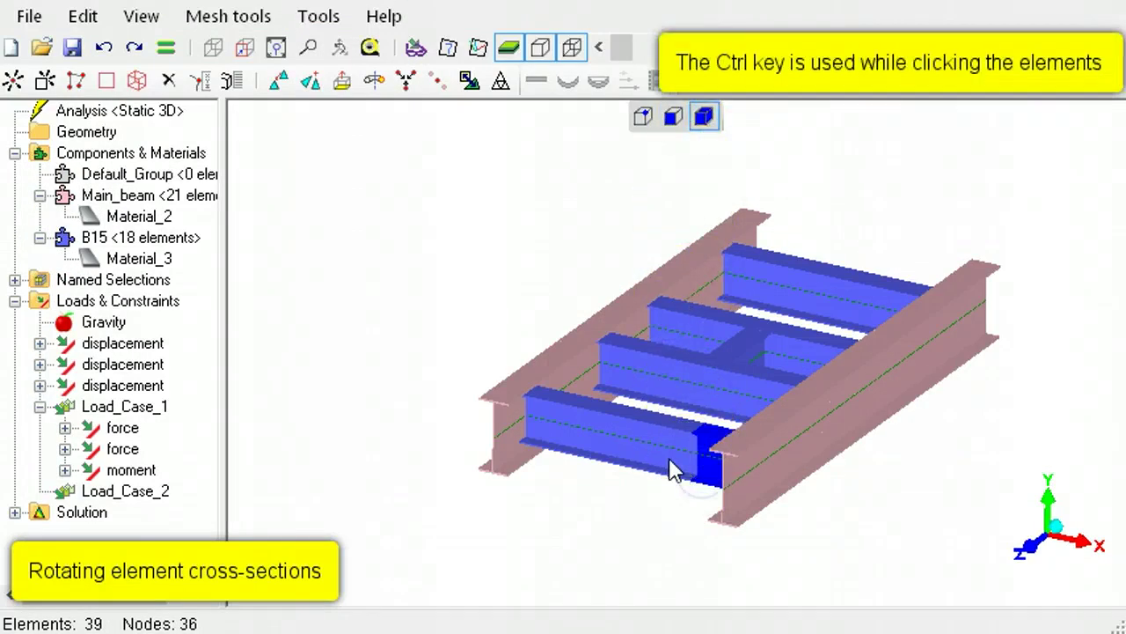
ctrl+click(668, 466)
ctrl+click(626, 450)
ctrl+click(558, 435)
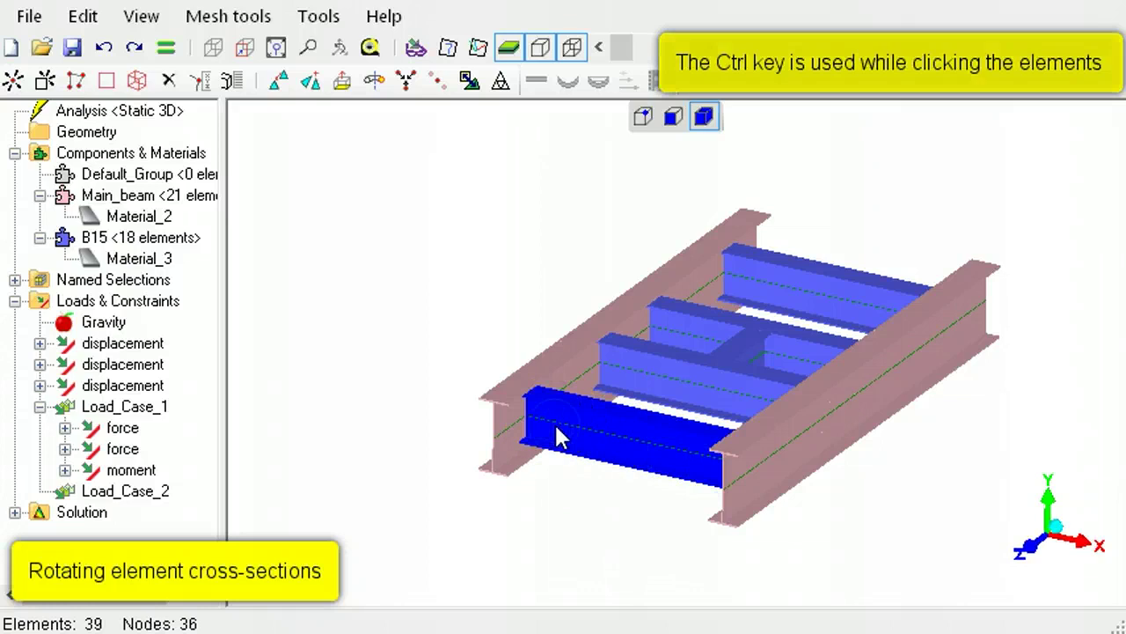
Rotate the selected elements' cross-section by 90 degrees in Element properties
right_click(563, 436)
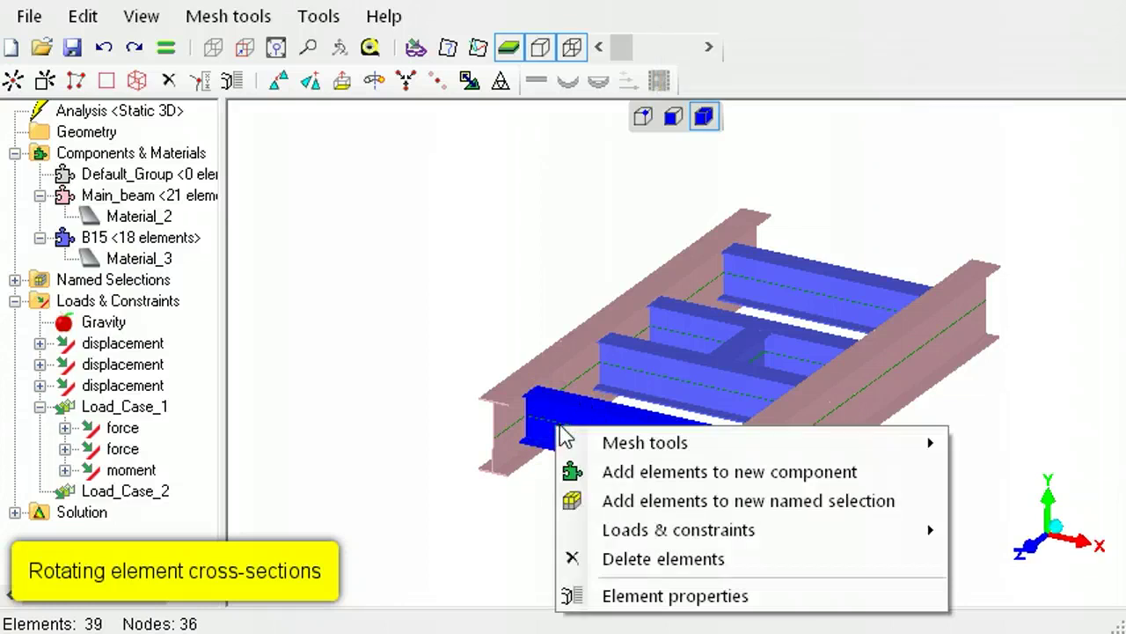
click(692, 602)
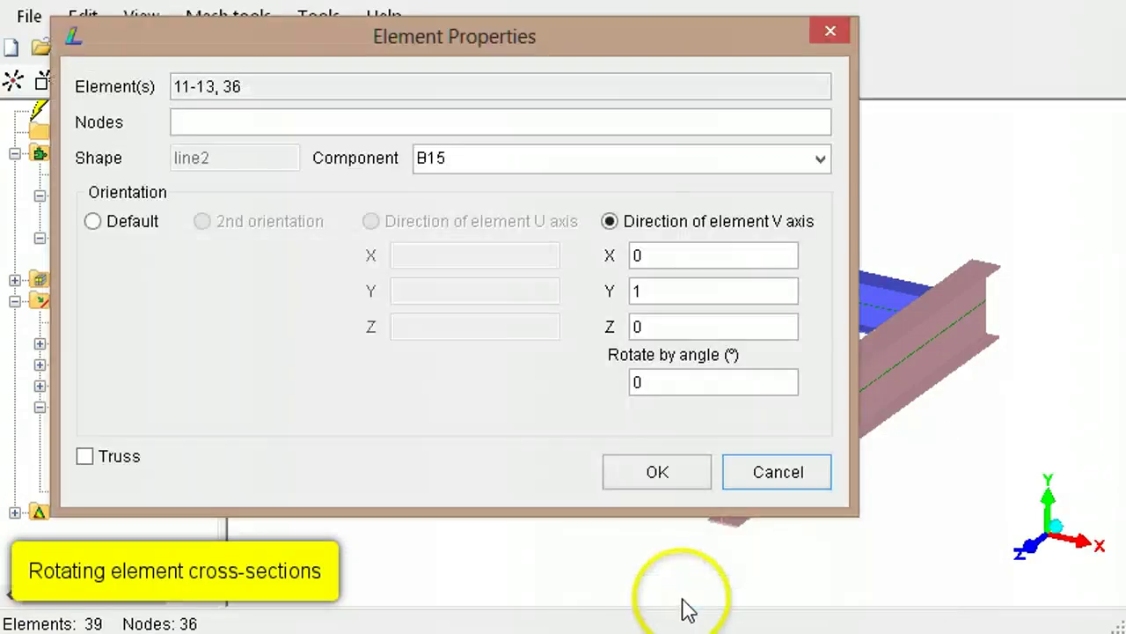
drag(649, 382, 601, 387)
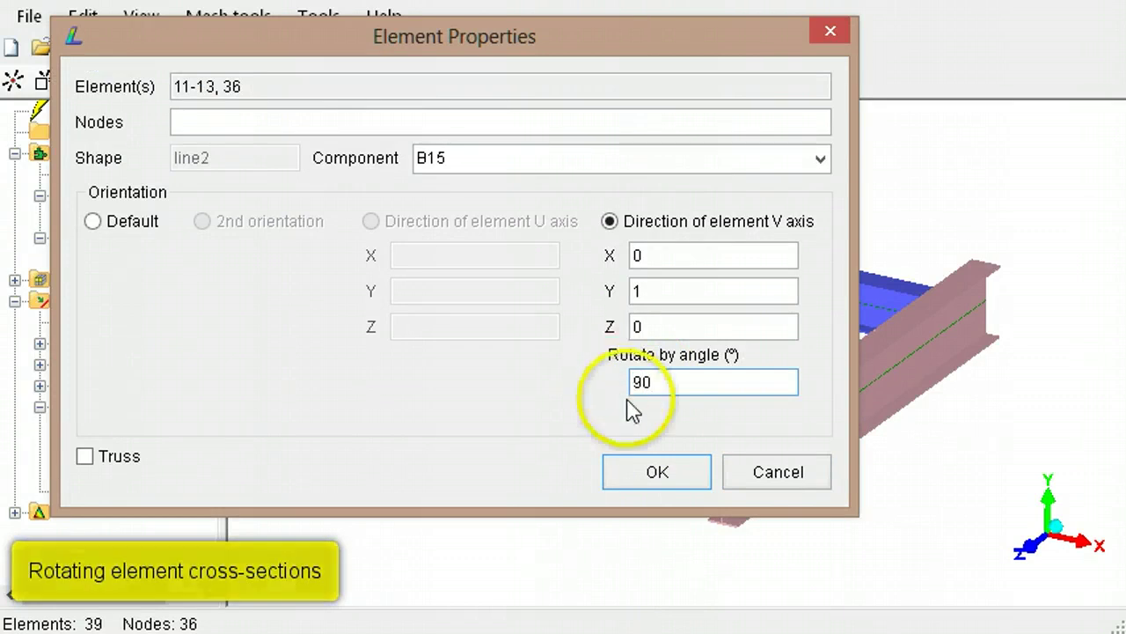
click(665, 481)
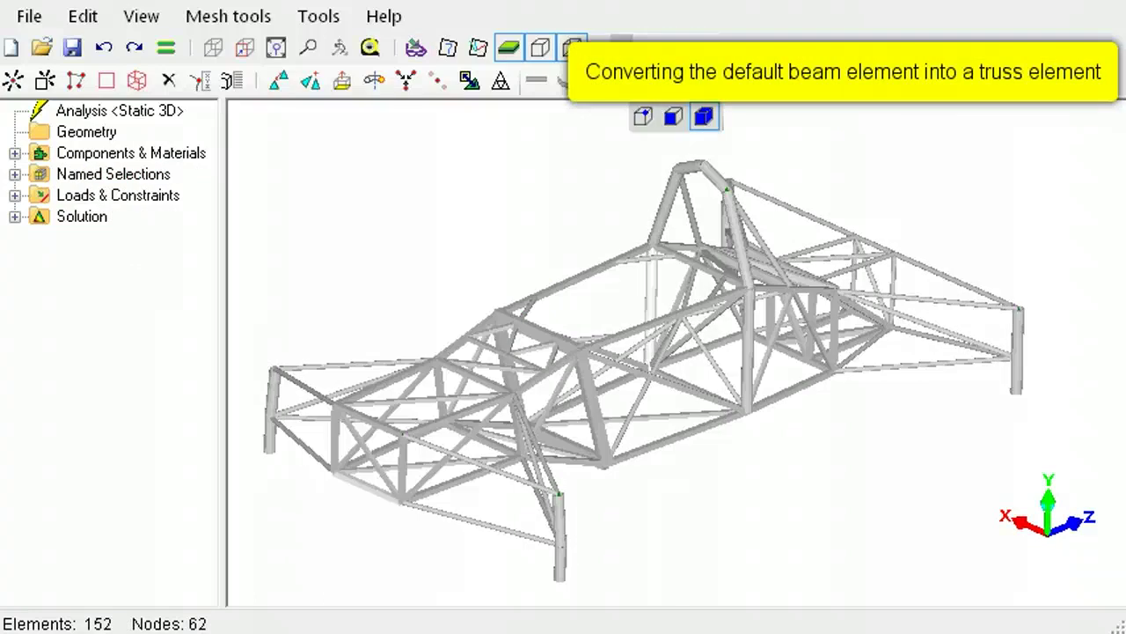
Convert the five lower-left frame members, elements 119-123, from beams to truss elements
click(361, 362)
ctrl+click(322, 398)
ctrl+click(345, 392)
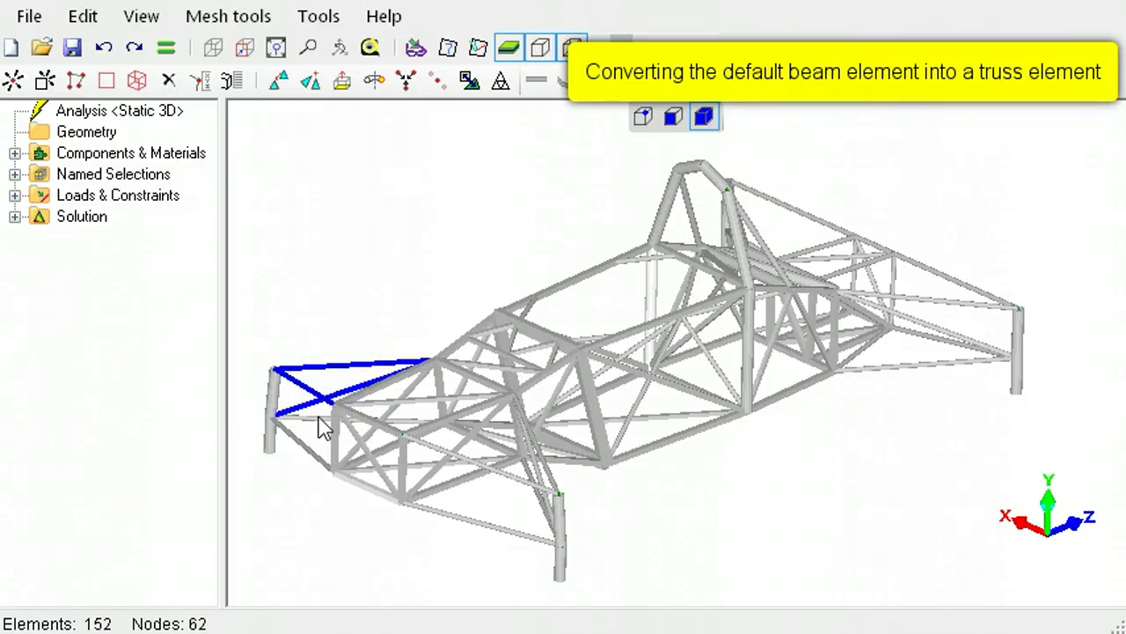
ctrl+click(318, 419)
ctrl+click(302, 451)
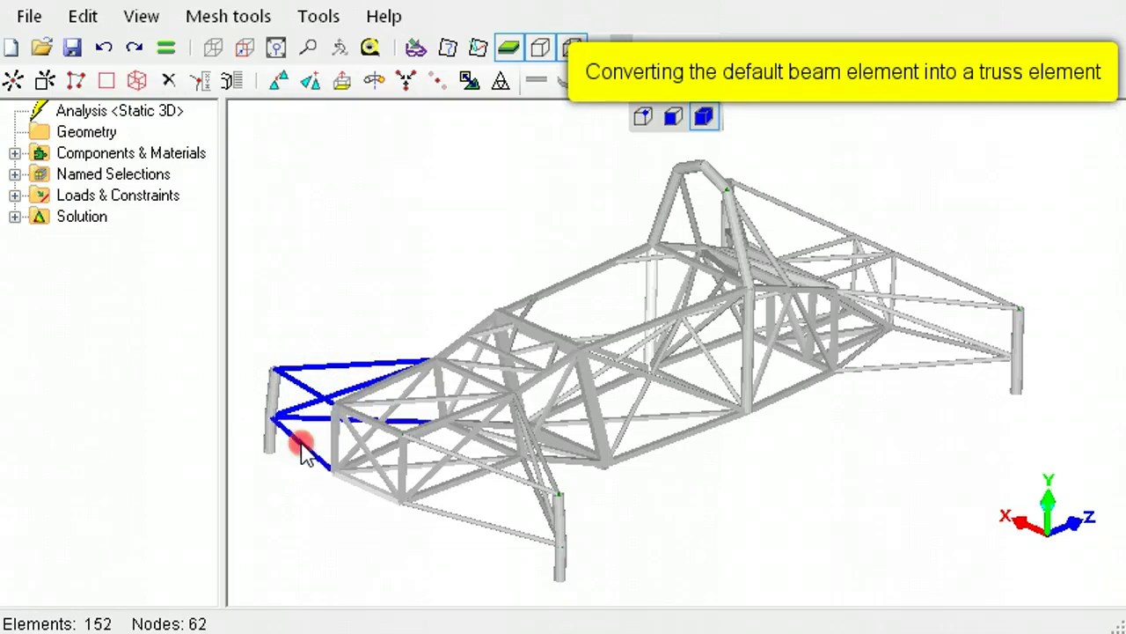
right_click(303, 445)
click(416, 613)
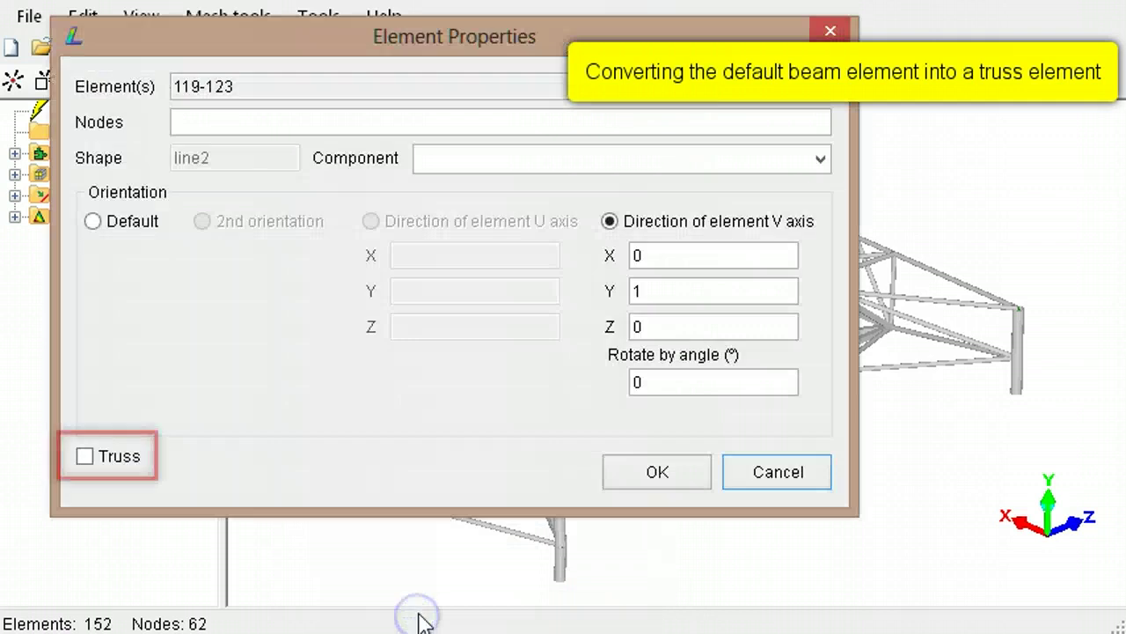
click(88, 455)
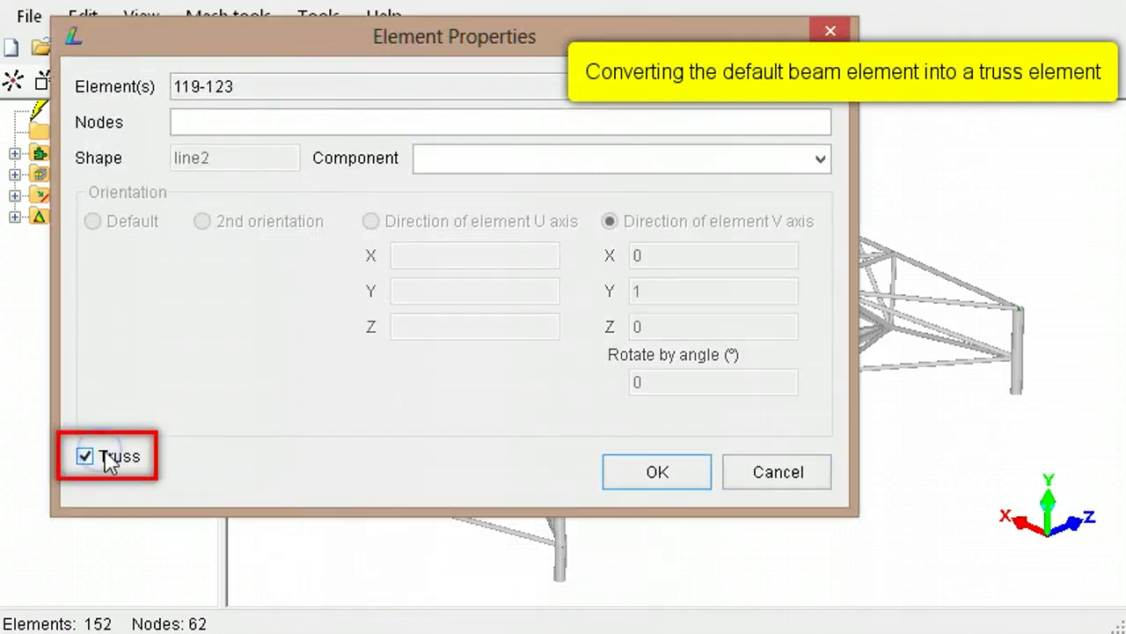
click(645, 483)
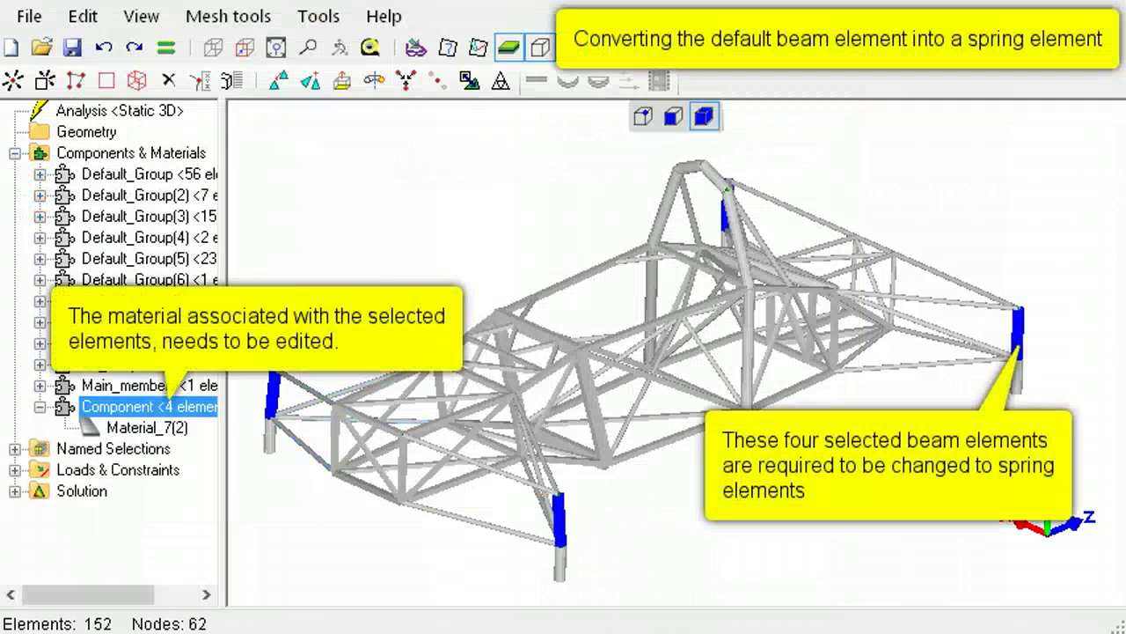
Make Material_7(2) a spring material with a spring constant of 2500
right_click(152, 427)
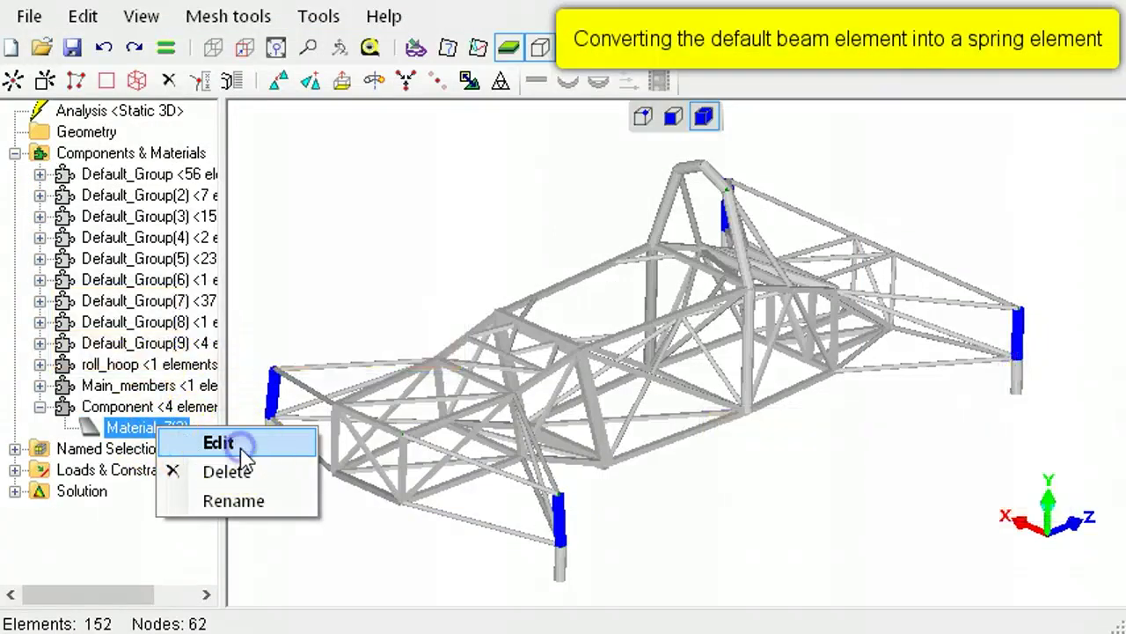
click(241, 441)
click(219, 91)
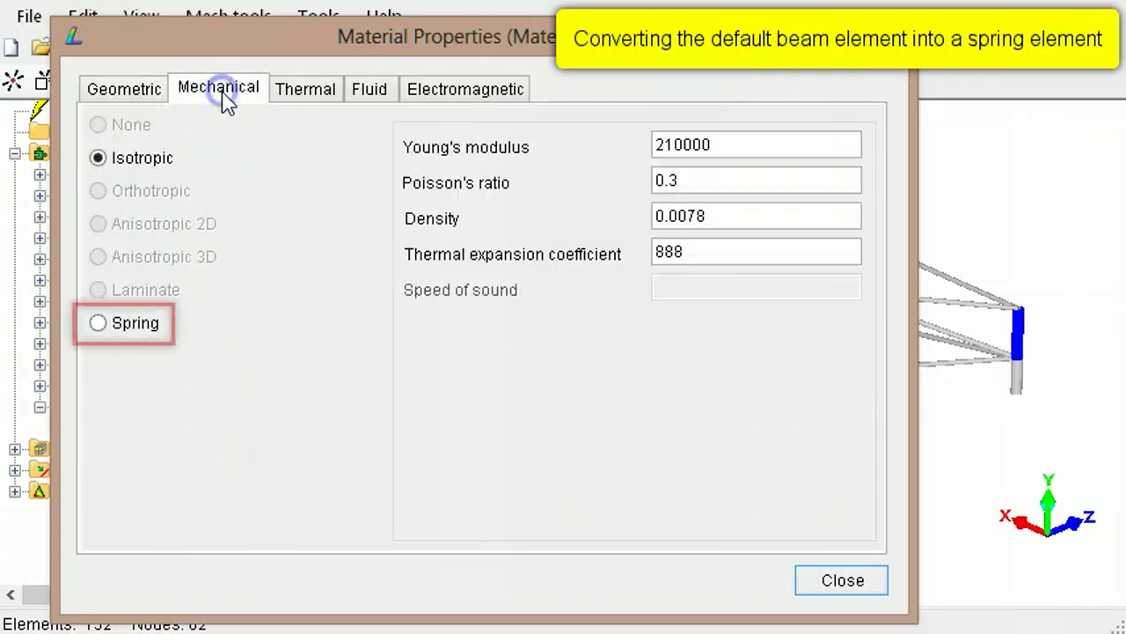
click(140, 323)
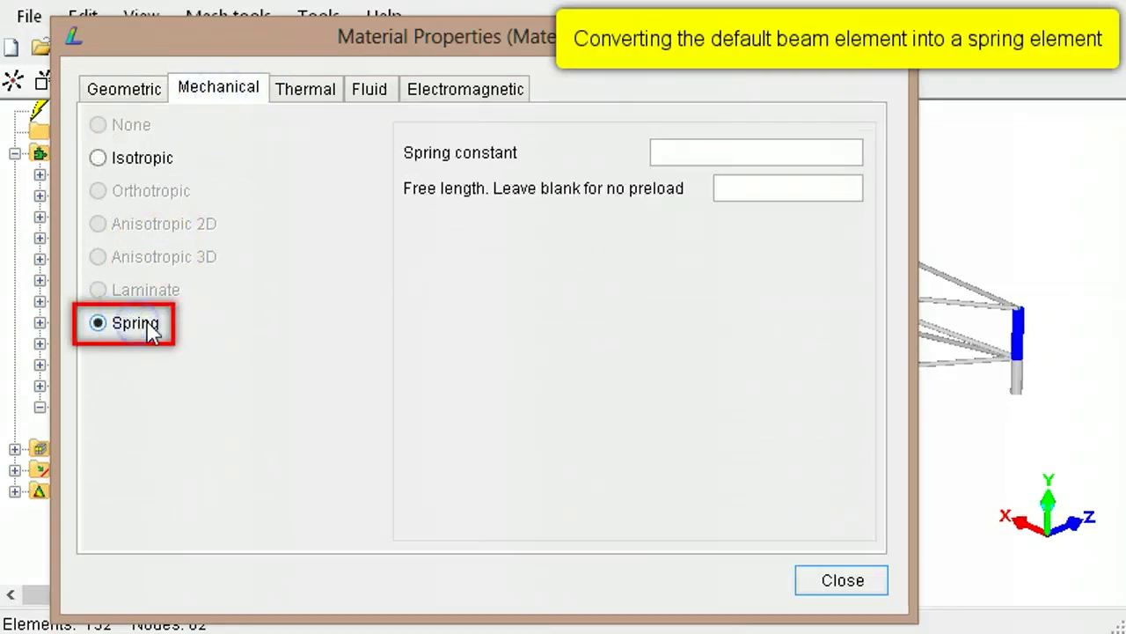
click(672, 148)
text(2500)
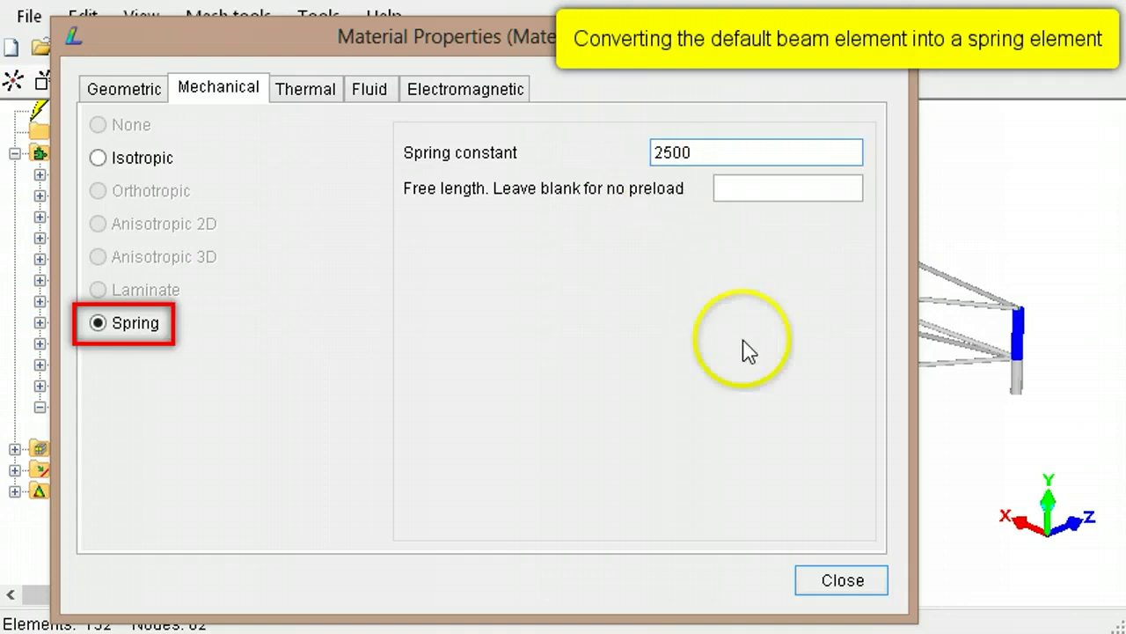
click(842, 581)
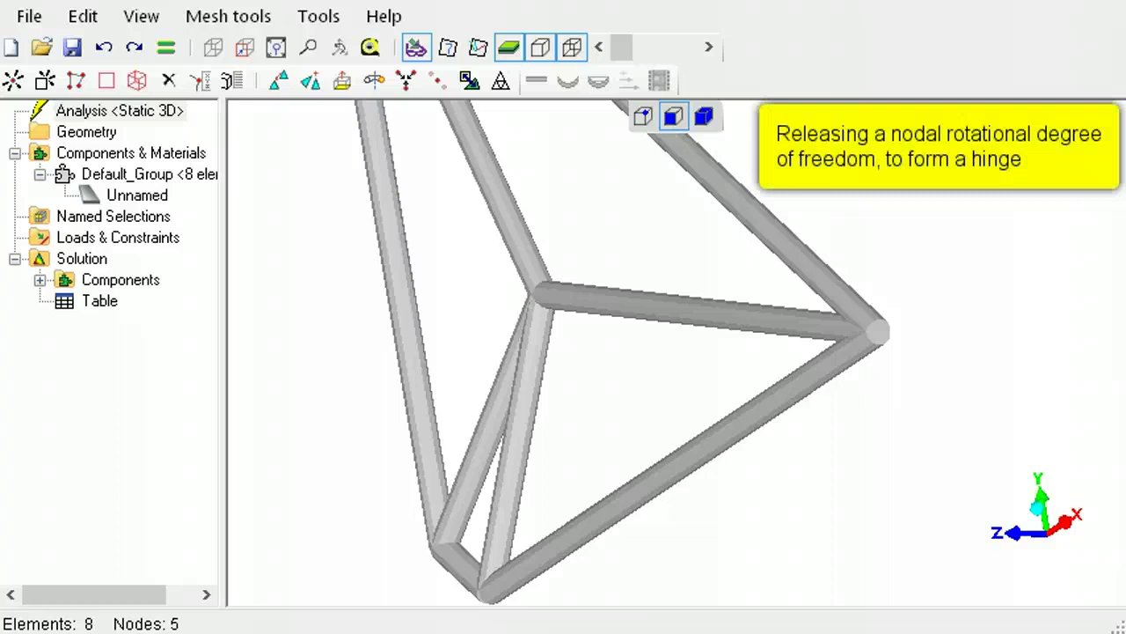
Add a flexible joint freeing rotation about W at the right node, then show wireframe and element axes
click(880, 340)
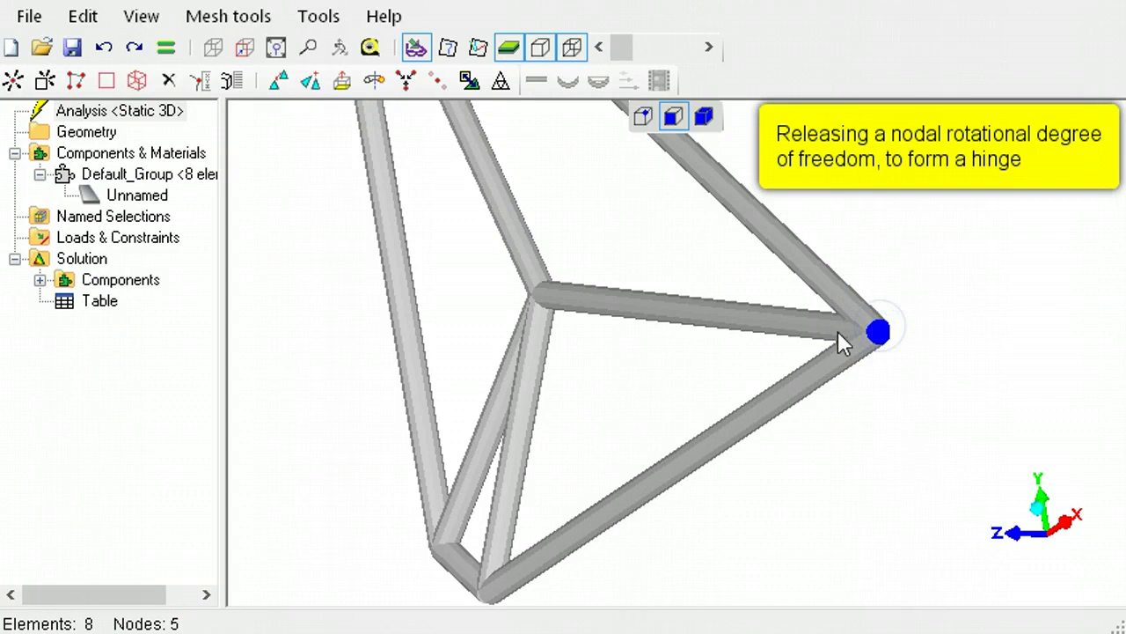
right_click(169, 241)
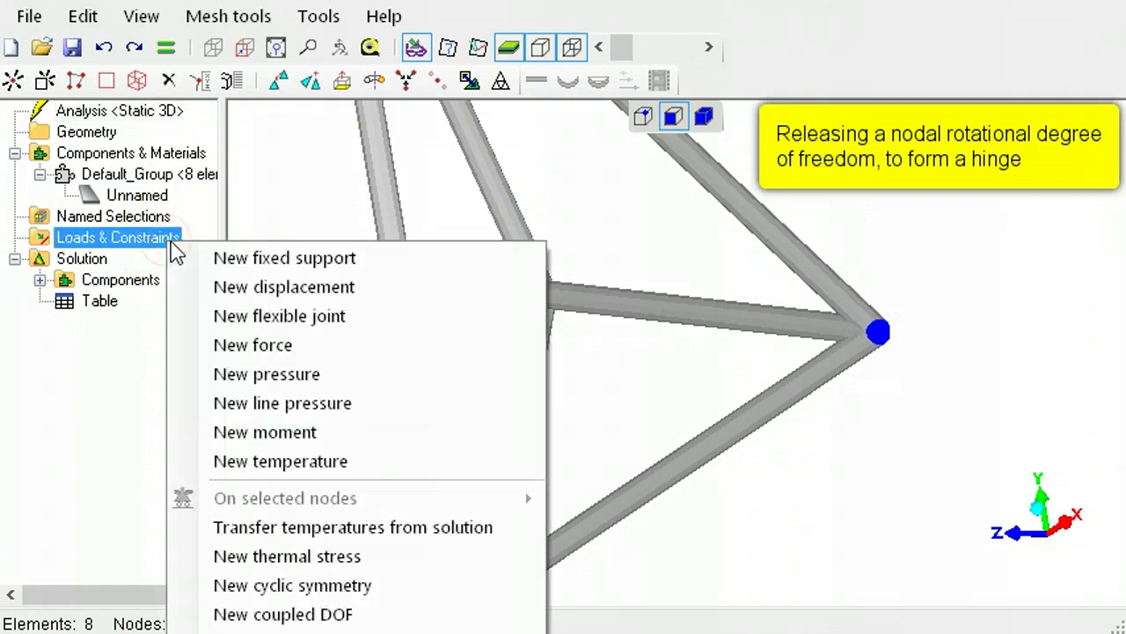
click(347, 325)
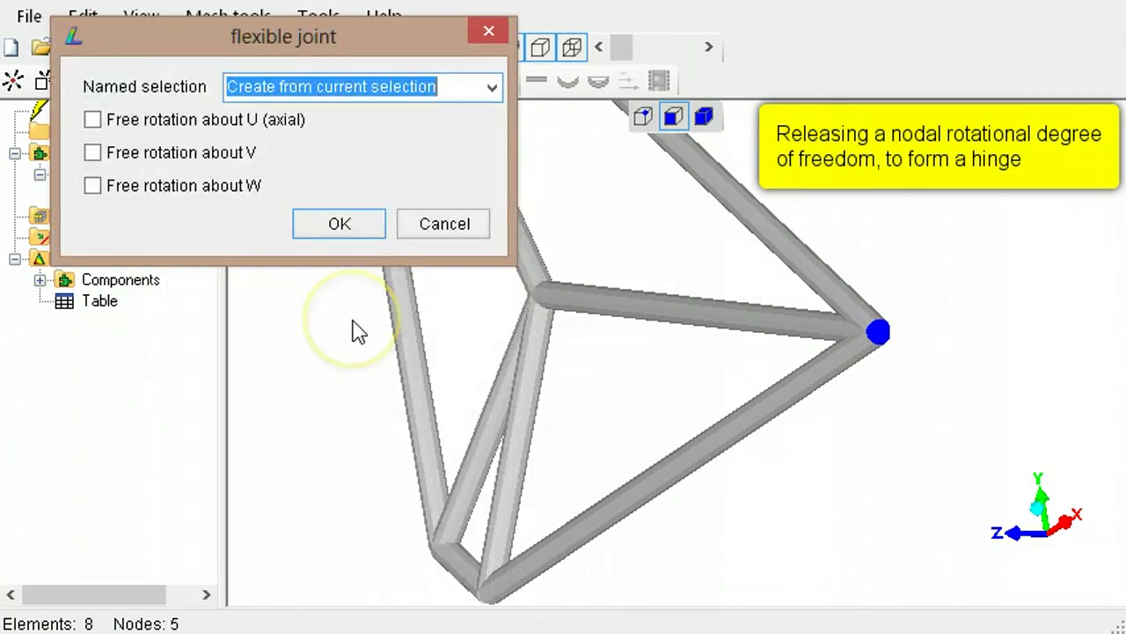
click(92, 185)
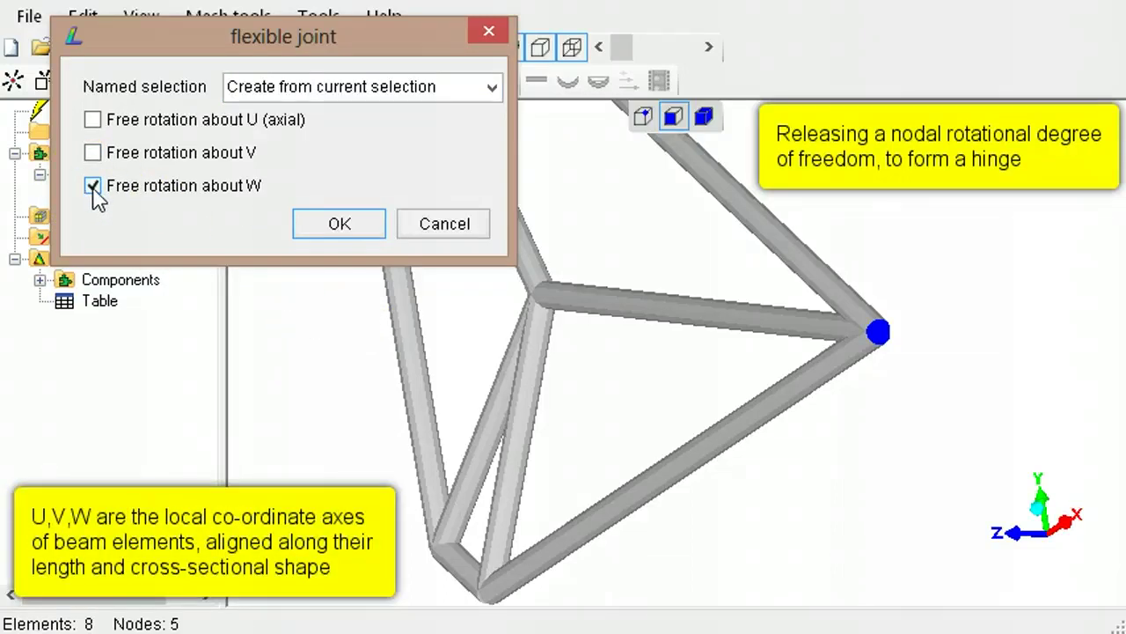
click(342, 221)
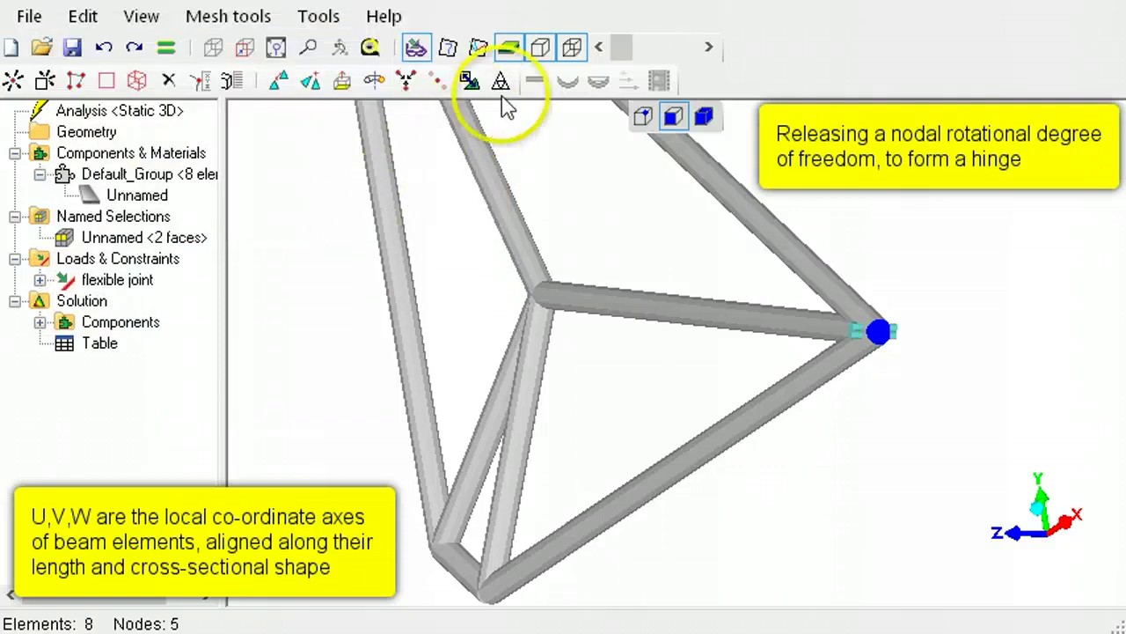
click(477, 46)
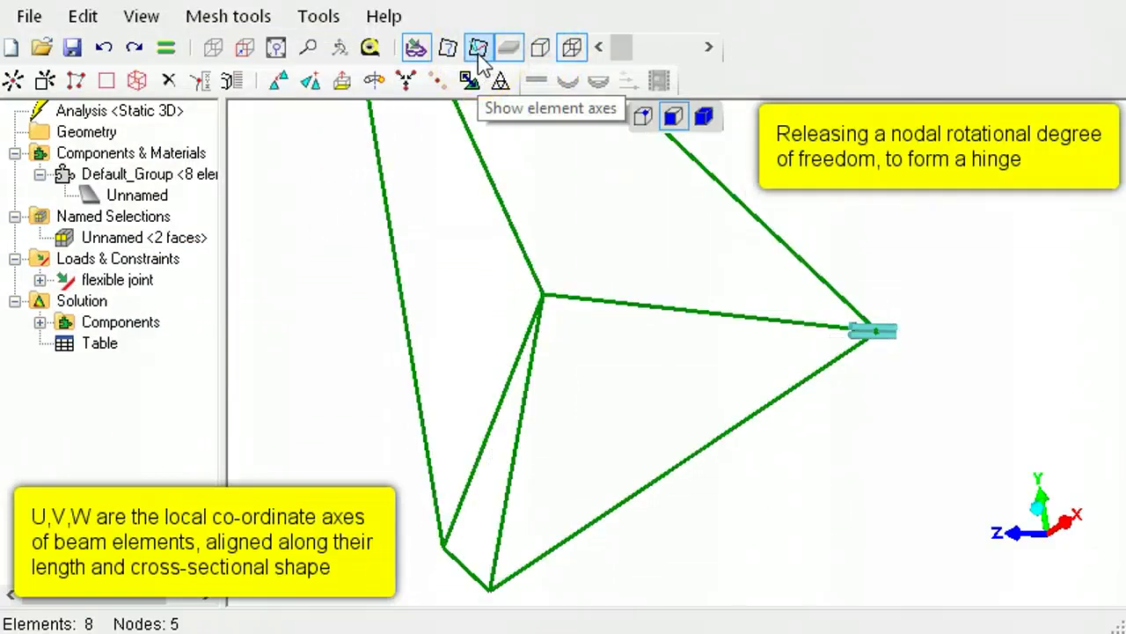
click(477, 47)
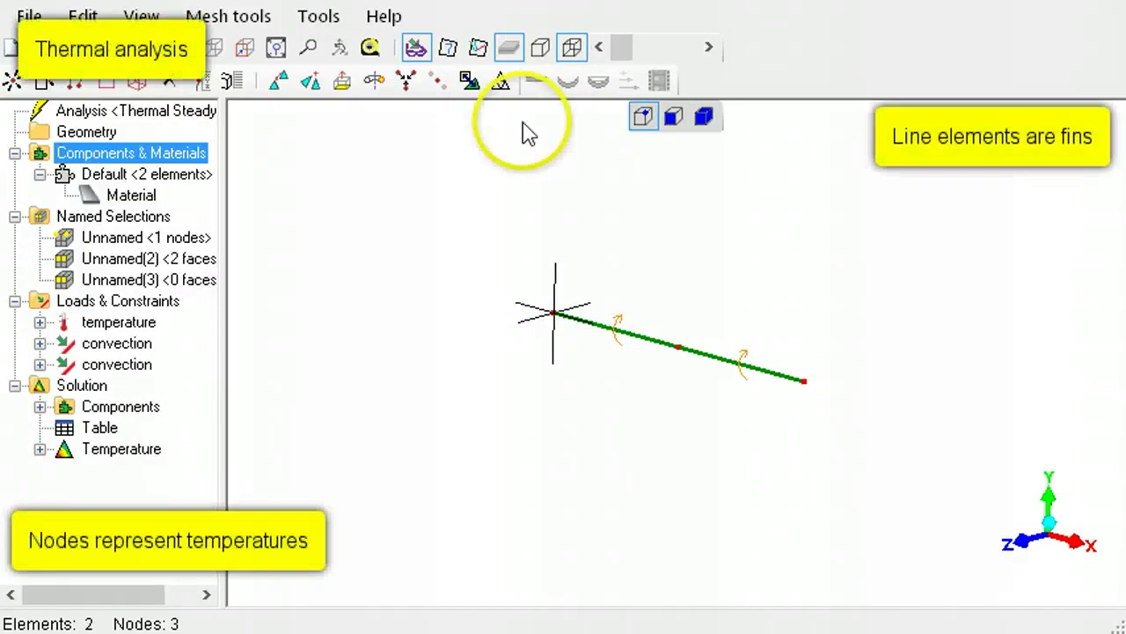
Show the fin as a plate with its 227.8–230 temperature contour and read Node 2 at 227.7742
click(540, 47)
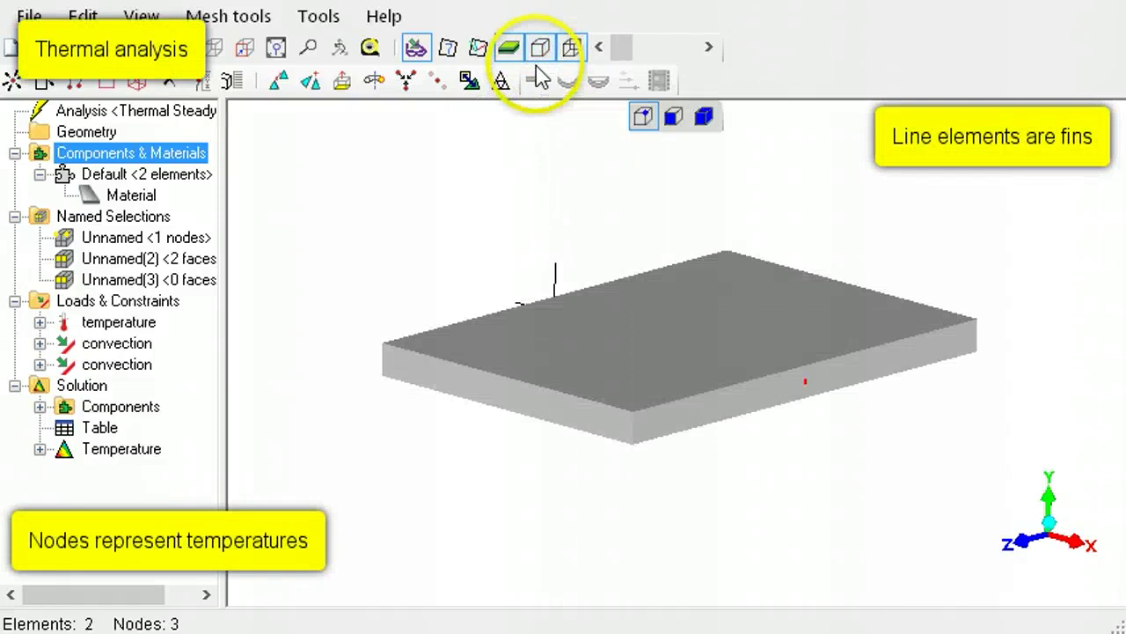
click(151, 454)
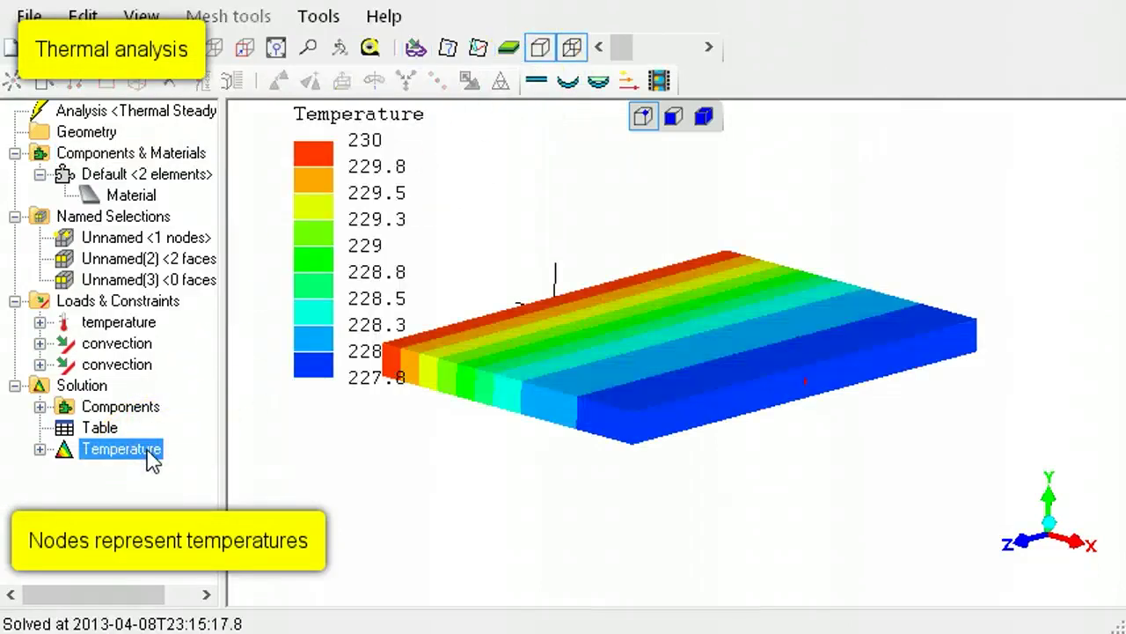
click(807, 385)
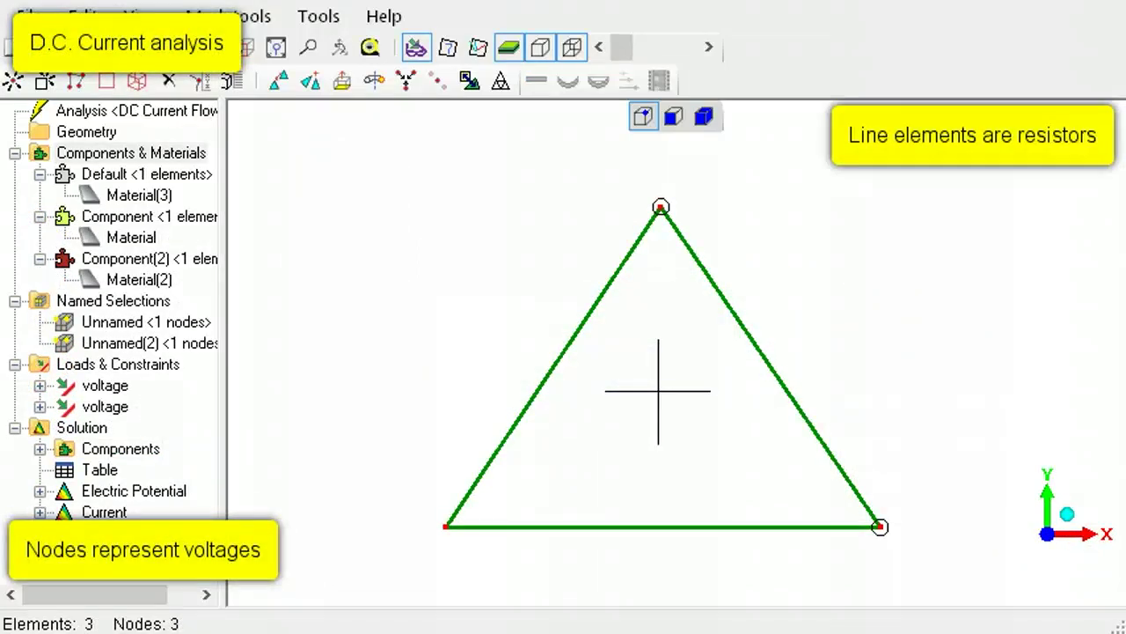
List every node's electric potential in the results table (0, 5.333, 12), then close it
click(99, 469)
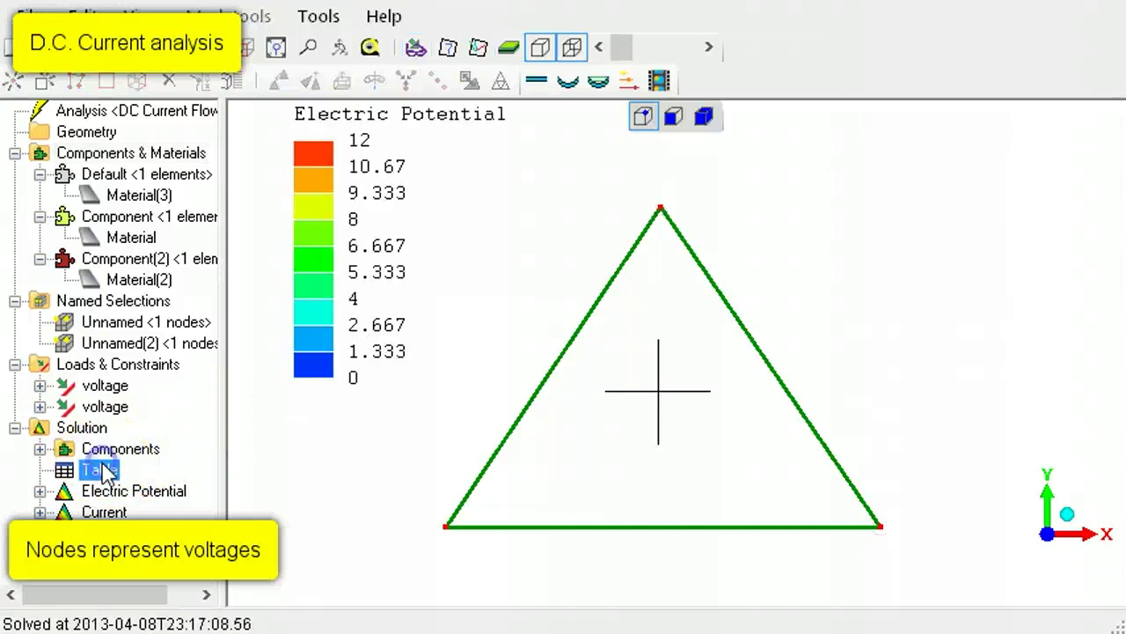
double_click(101, 469)
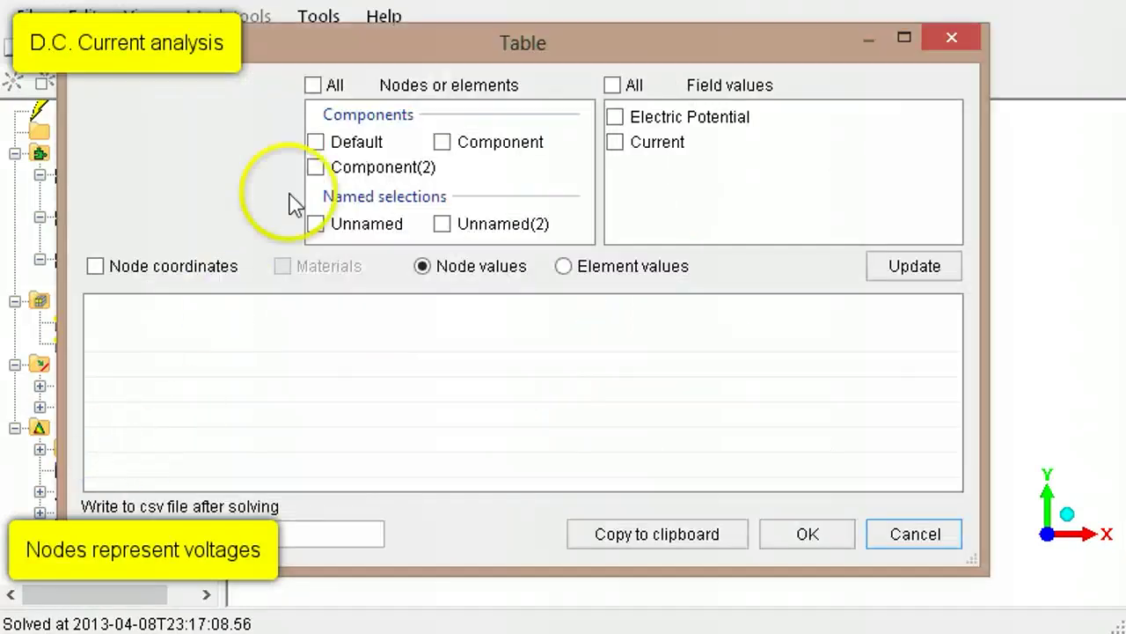
click(315, 85)
click(614, 117)
click(909, 271)
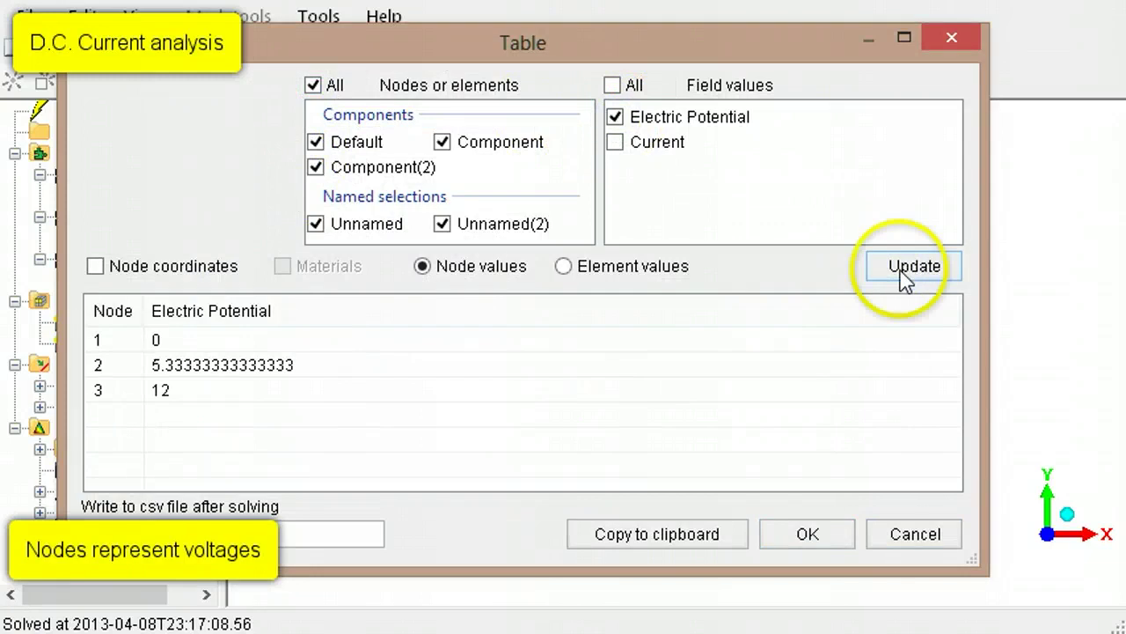
click(832, 541)
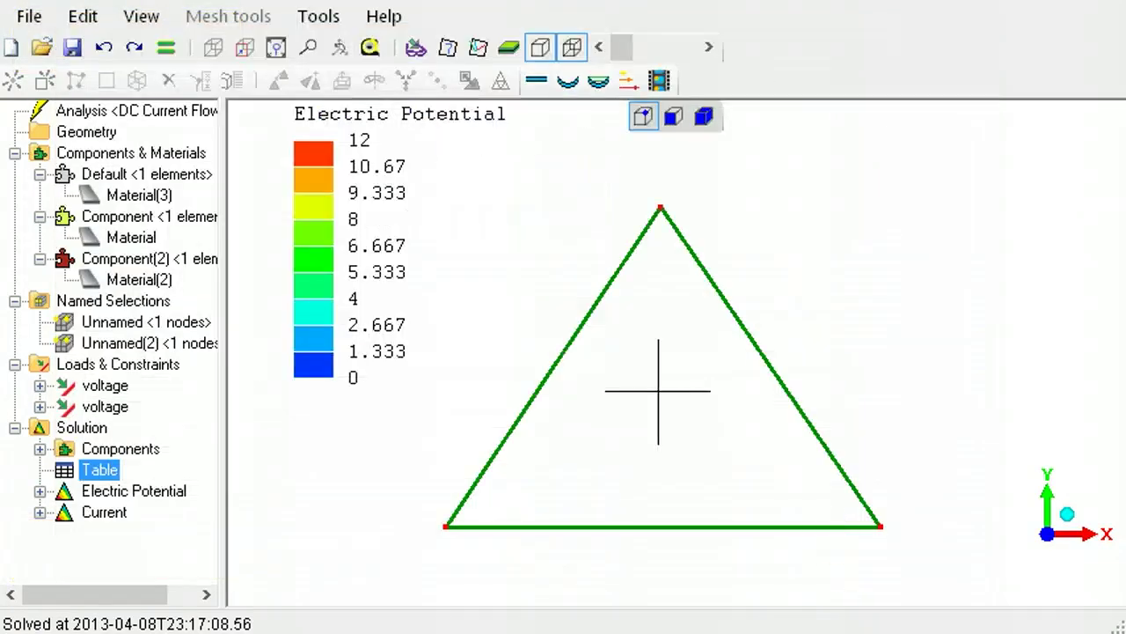